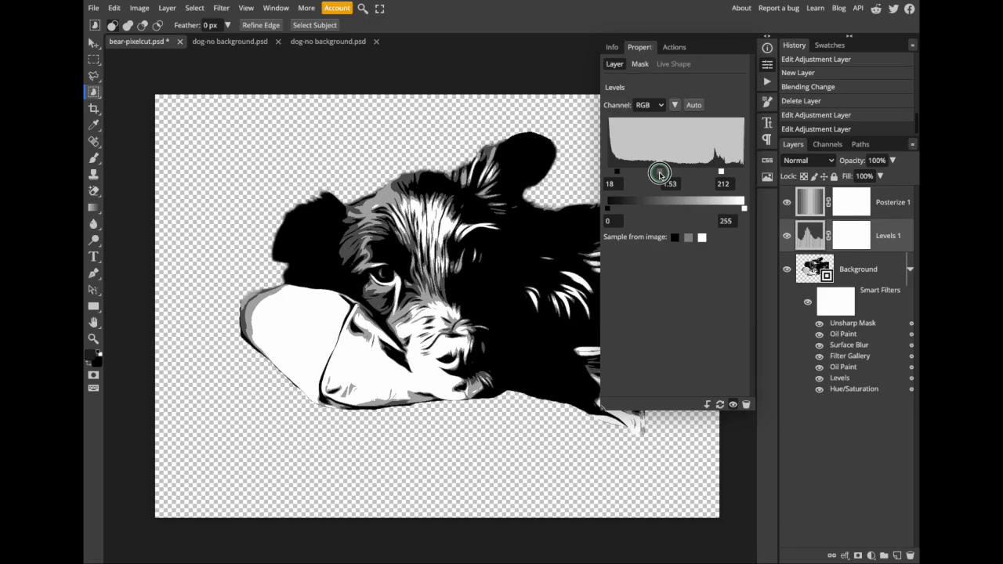
- Brighten the dog cutout in Levels by shifting the midtone slider and pulling the white point left
drag(661, 169, 657, 173)
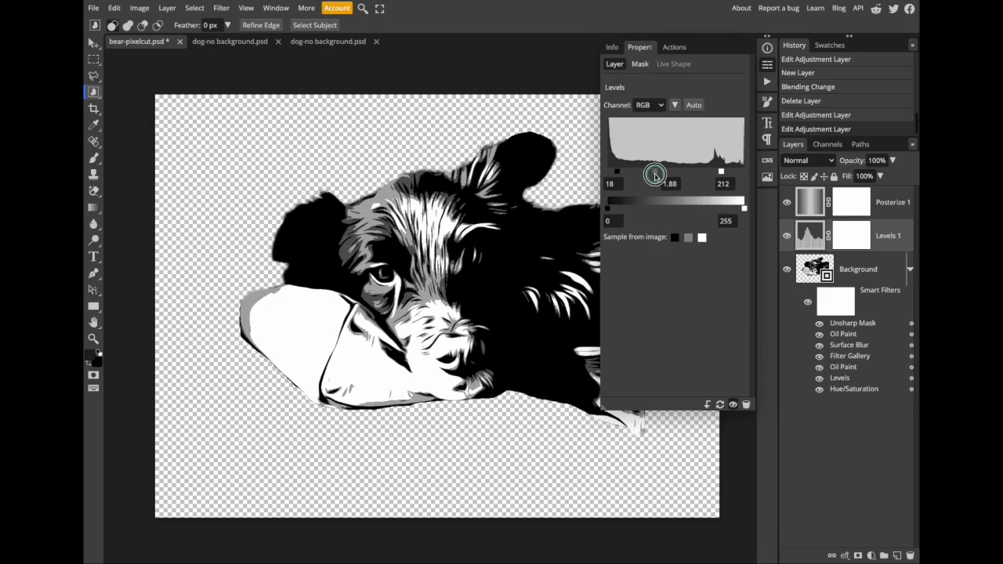
drag(717, 173, 708, 168)
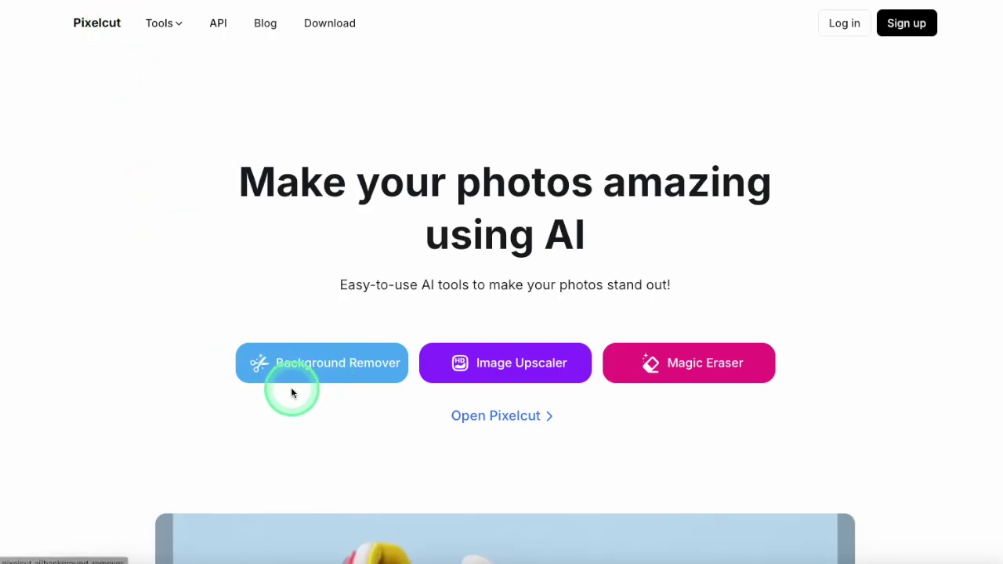
- Upload grey-goose.jpg from the graphic folder into Pixelcut's Background Remover
click(334, 369)
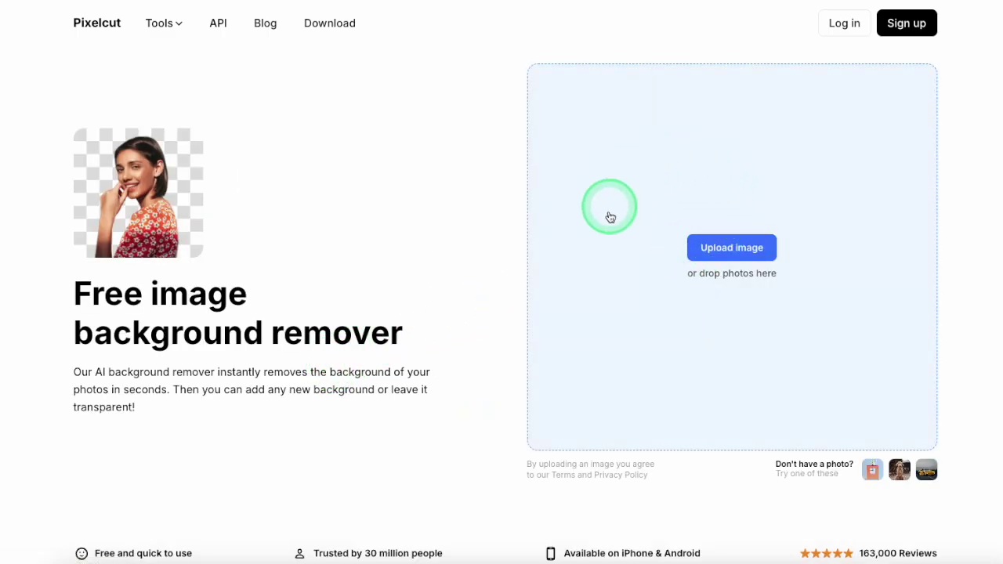
click(735, 249)
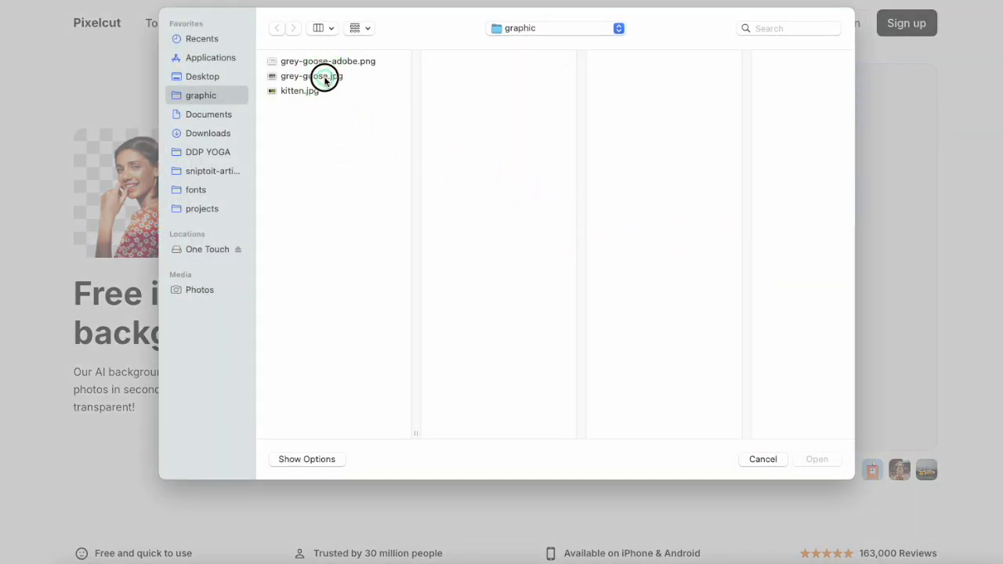
click(325, 77)
click(818, 460)
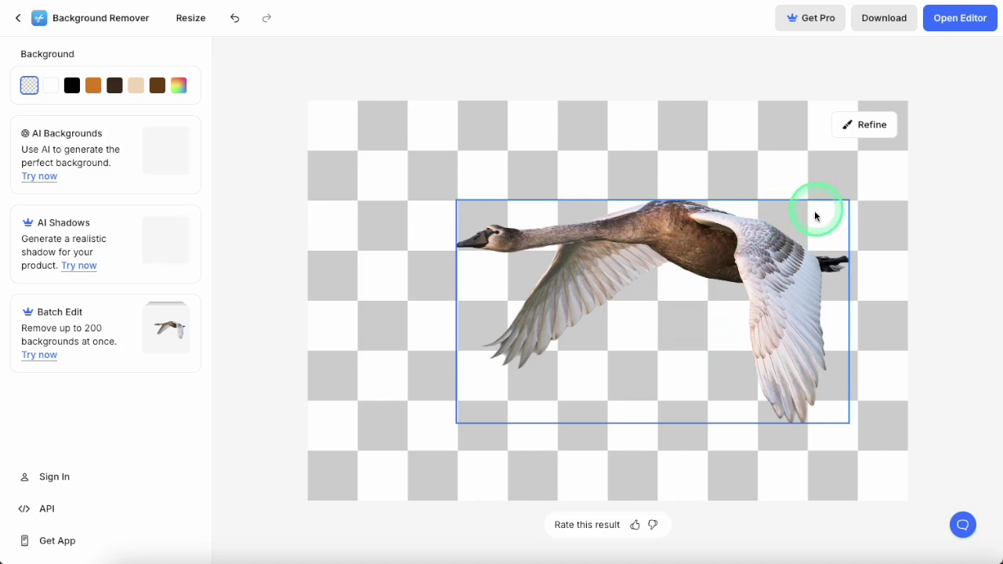
- In the Refine options, switch between Restore and Erase, then close them
click(872, 125)
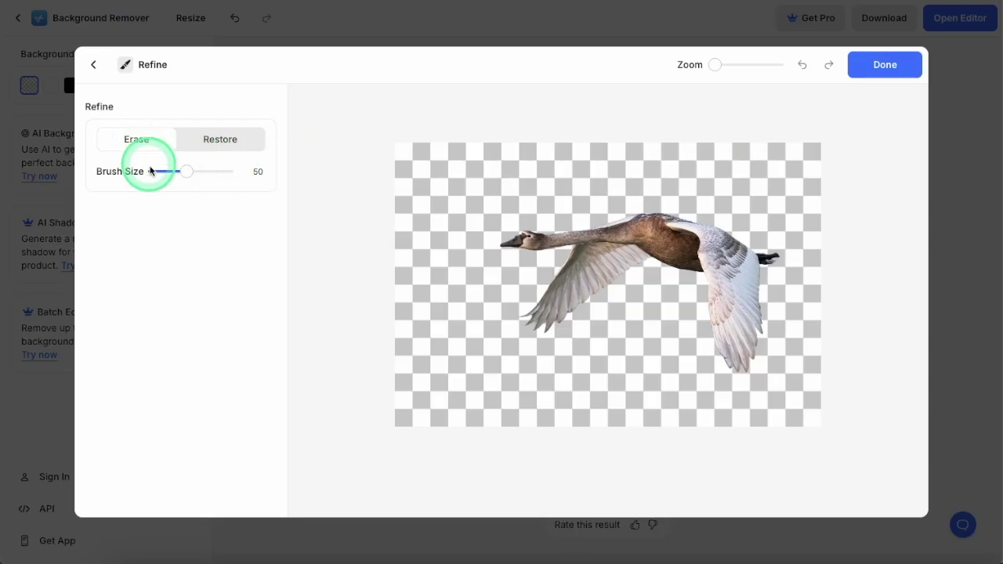
click(224, 141)
click(134, 141)
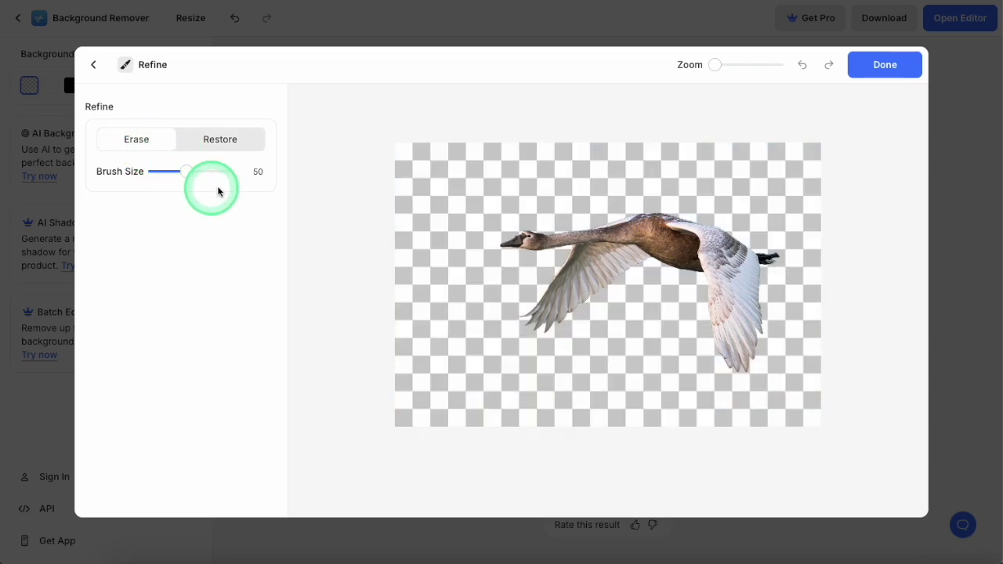
key(Escape)
- Preview black, orange and dark brown backgrounds behind the goose, then return to transparent
click(72, 86)
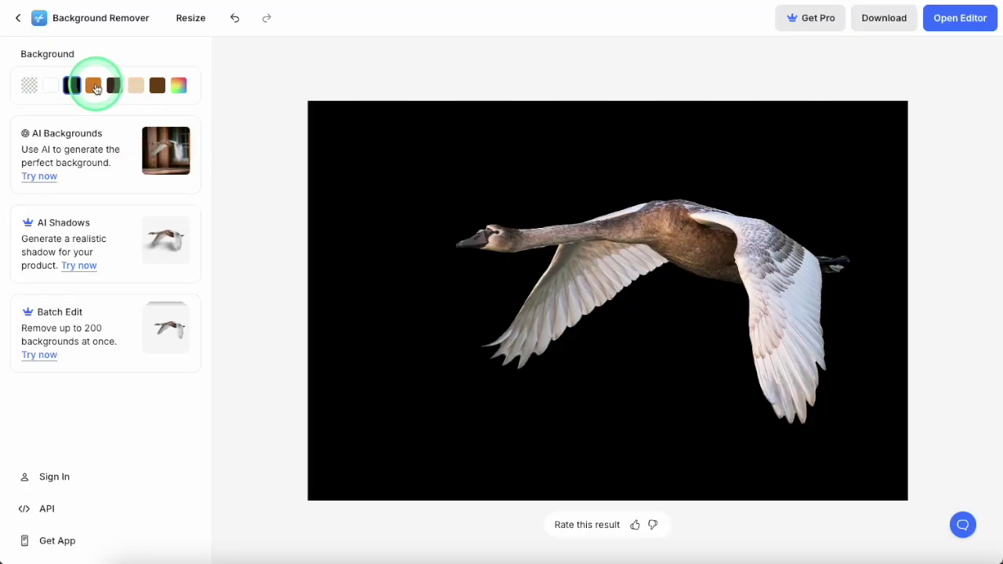
click(94, 86)
click(114, 86)
click(29, 86)
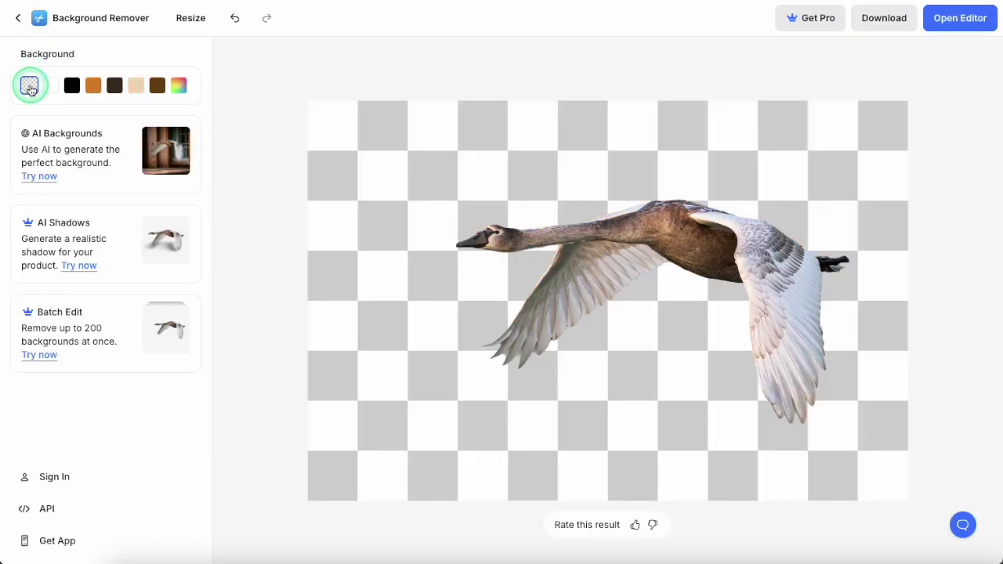
- Open the cutout in the full editor and toggle the shadow off, leaving no shadow
click(610, 171)
scroll(137, 326, down, 3)
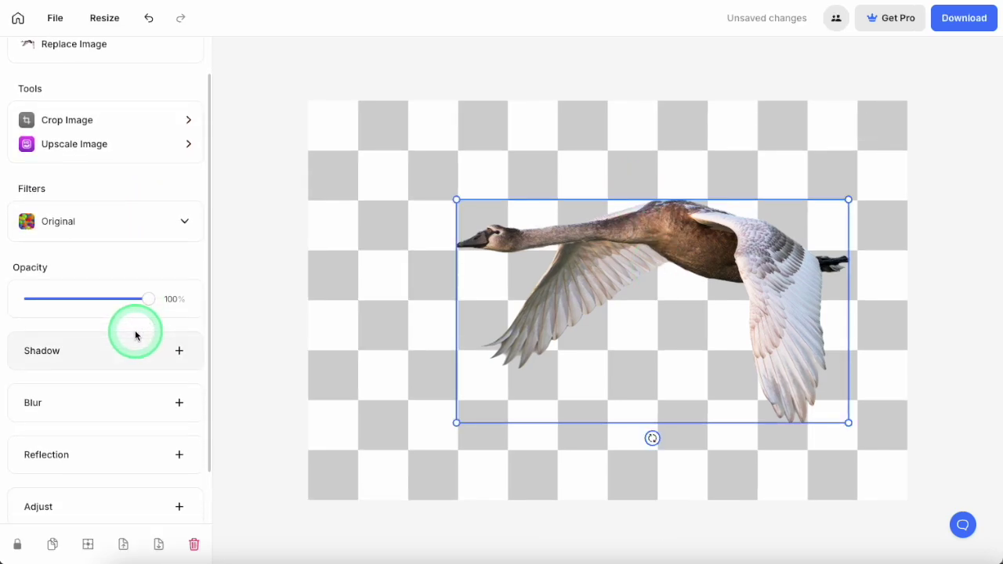
click(167, 288)
click(180, 288)
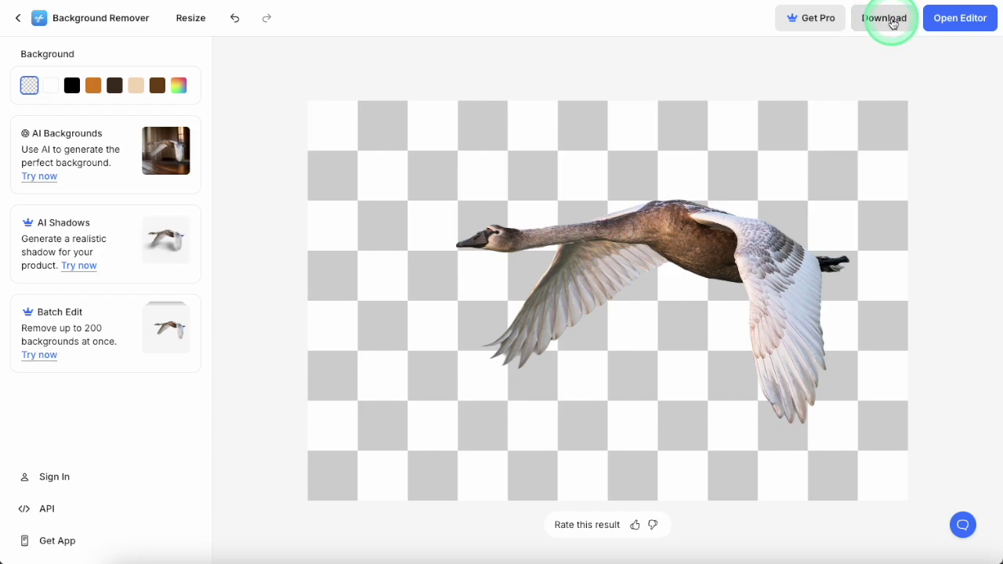
- Download the goose cutout at Standard Quality (1080×720) and view the Pixelcut Pro upgrade offer
click(891, 25)
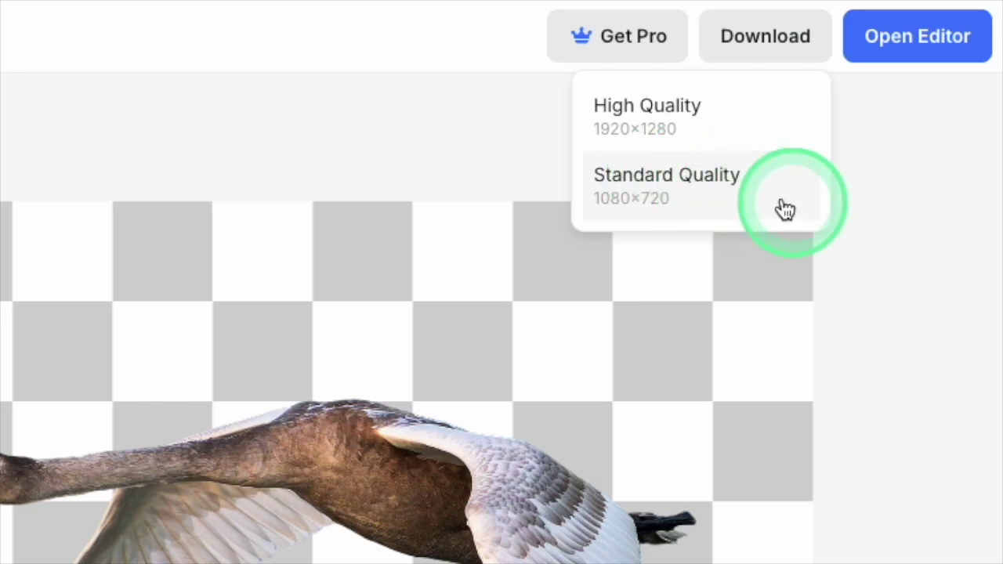
click(739, 190)
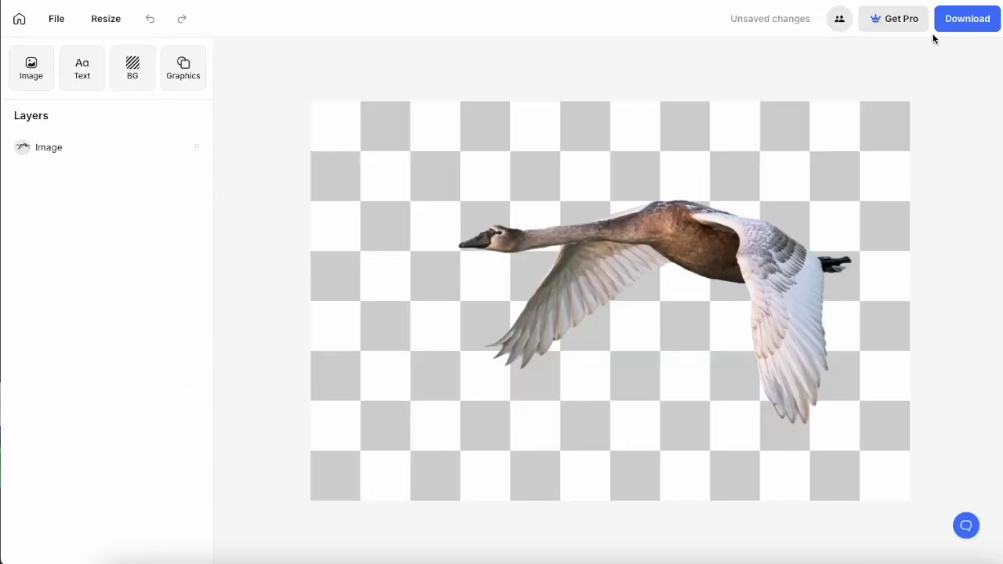
click(898, 28)
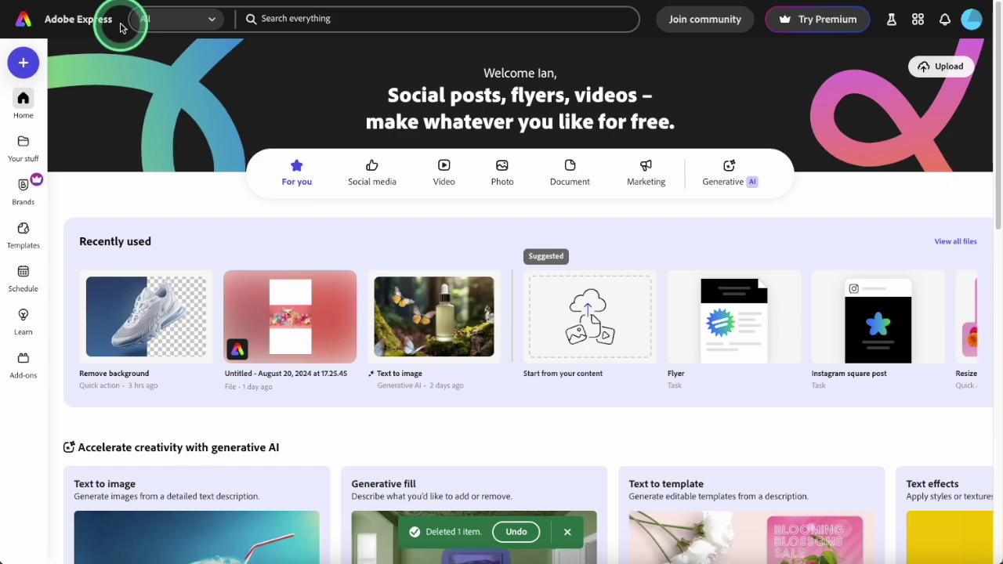
- Run Adobe Express's Remove background on the goose photo and download the transparent cutout
click(971, 23)
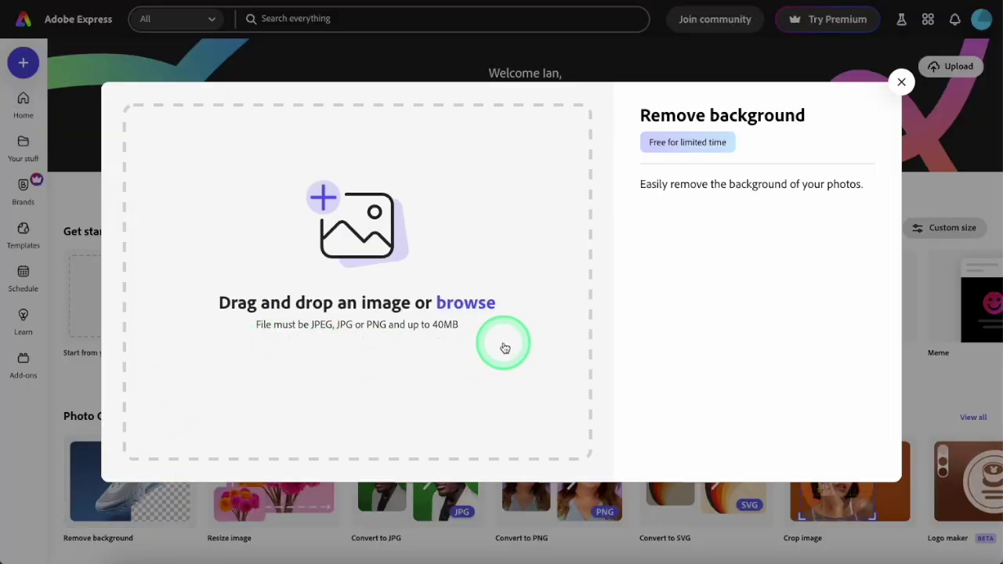
click(443, 317)
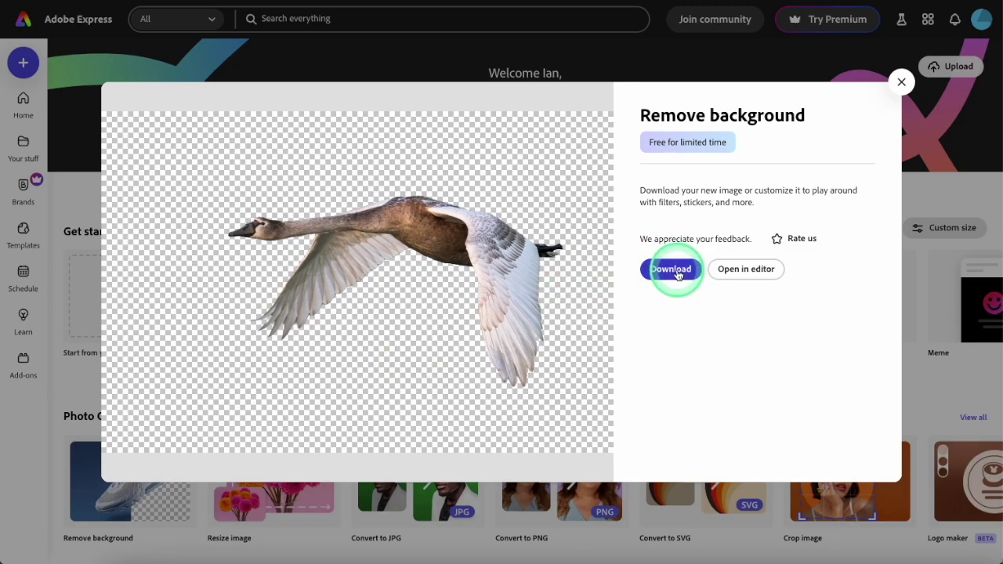
click(677, 271)
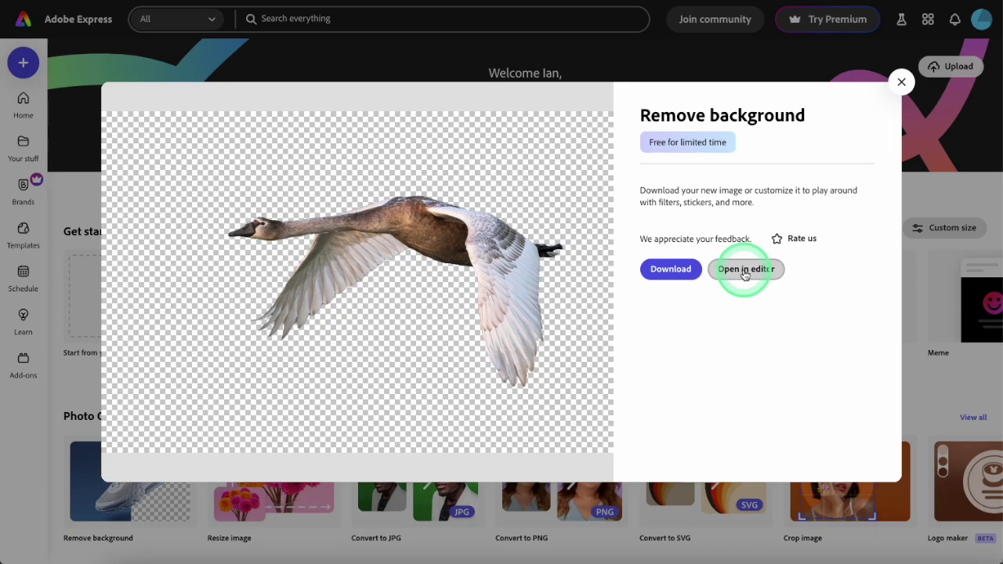
- Open the goose cutout in the Adobe Express editor and download it as a transparent PNG
click(745, 270)
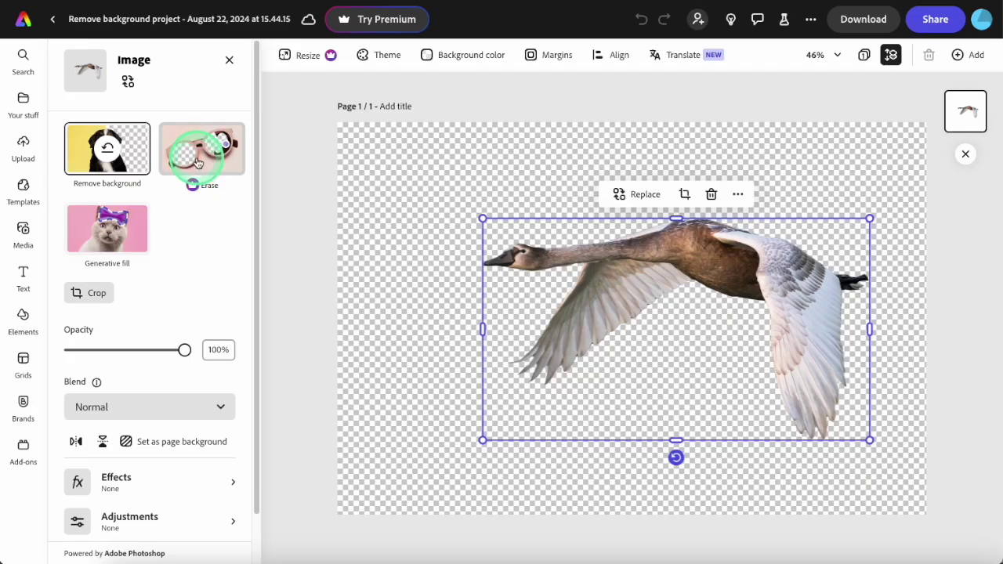
click(202, 154)
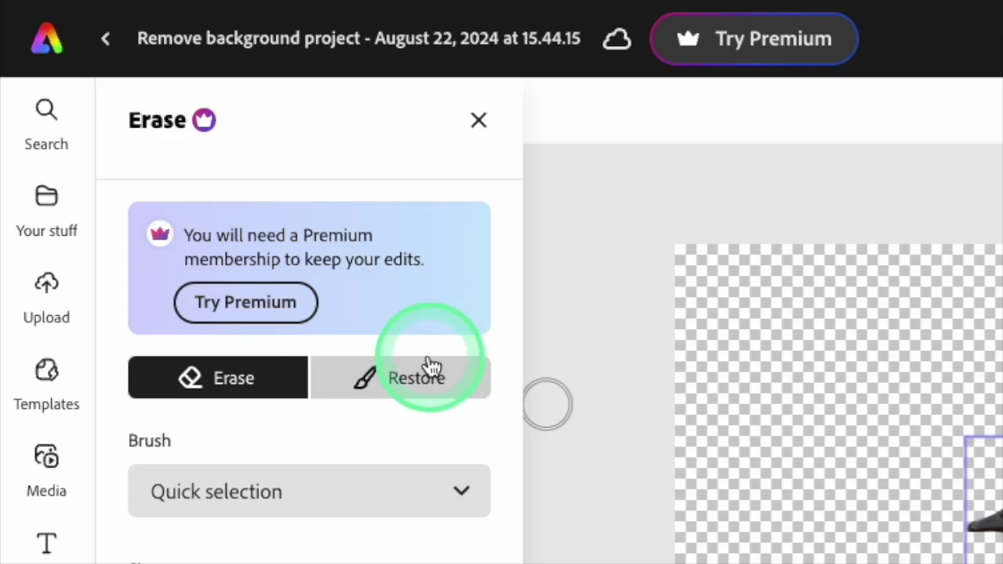
click(478, 119)
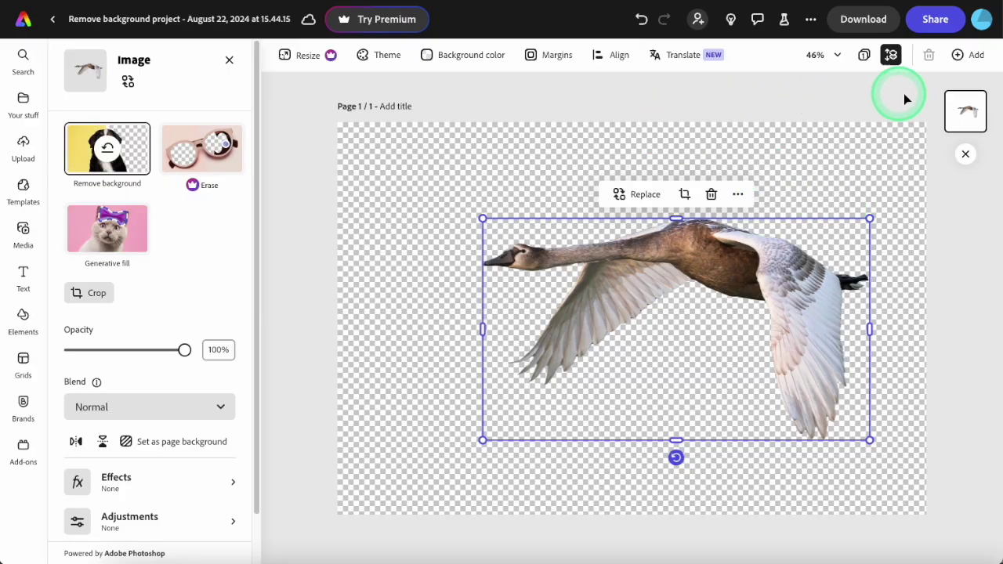
click(861, 24)
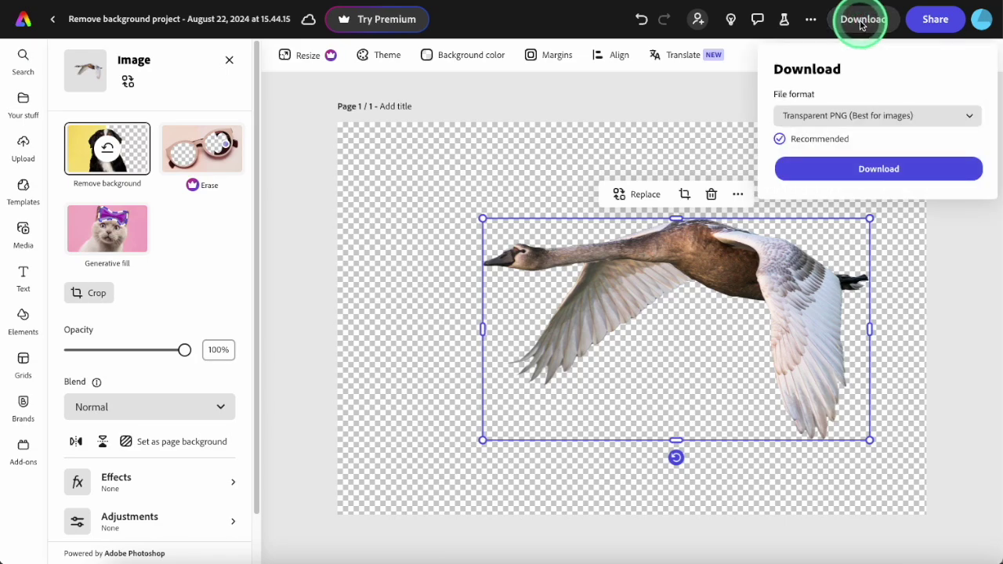
click(894, 170)
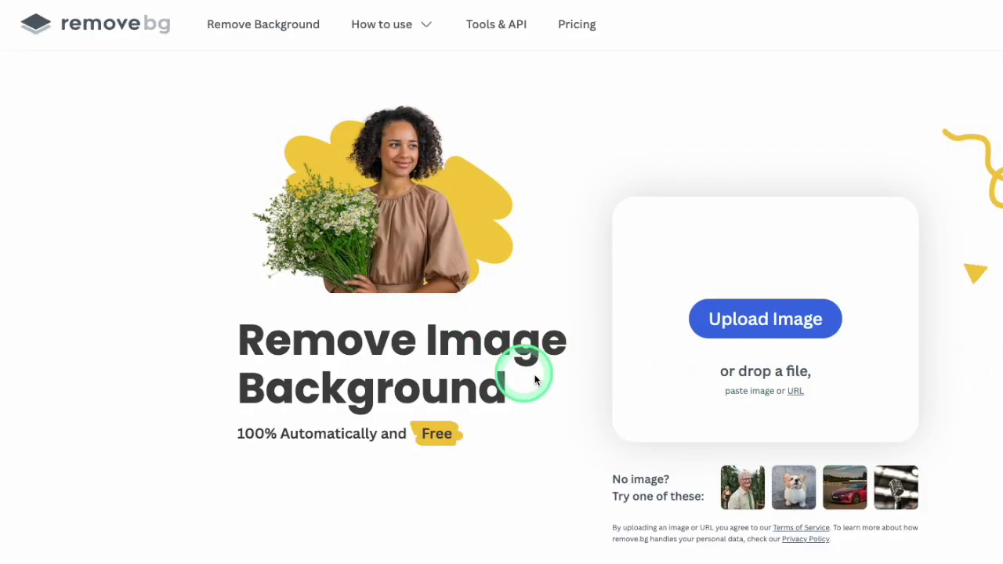
- Upload grey-goose.jpg from the graphic folder to remove.bg
click(774, 321)
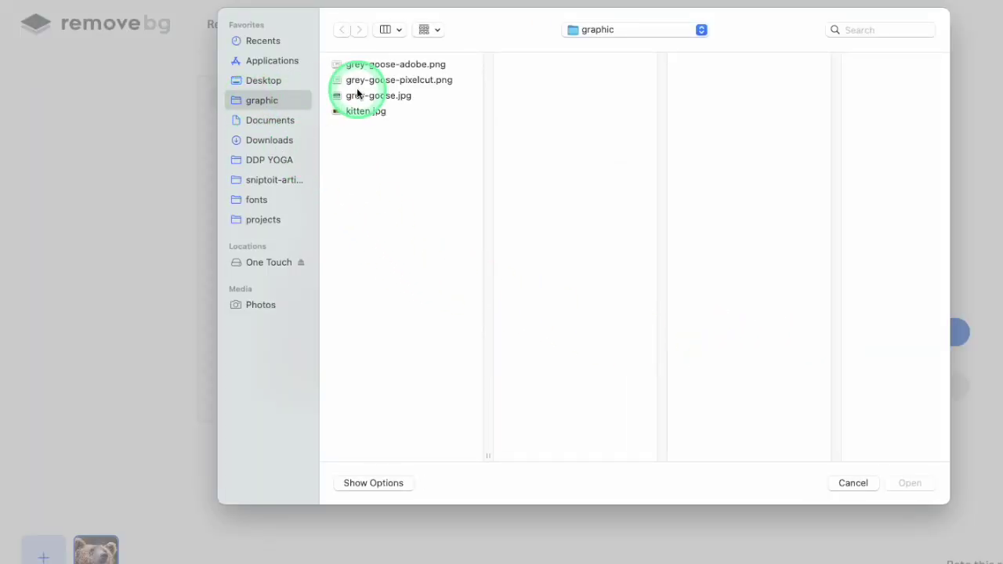
click(395, 95)
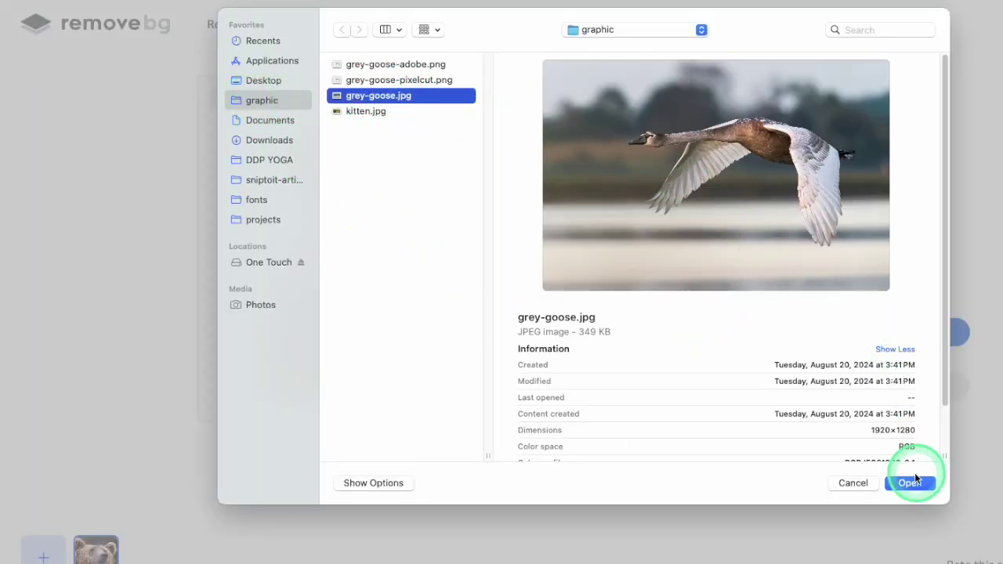
click(910, 483)
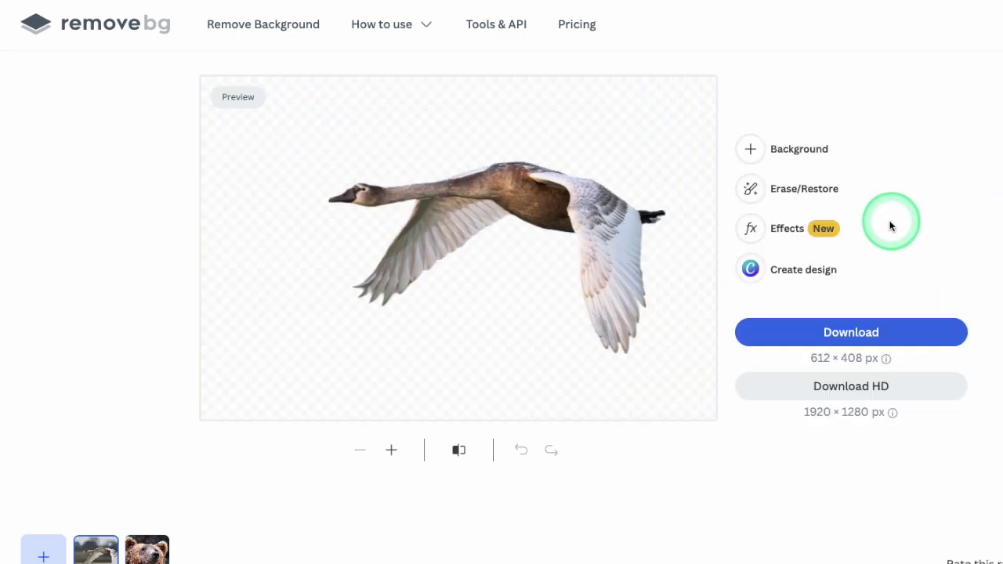
- Erase a brush stroke across the goose's lower left wing, then bring up the background choices
click(794, 188)
drag(449, 251, 407, 275)
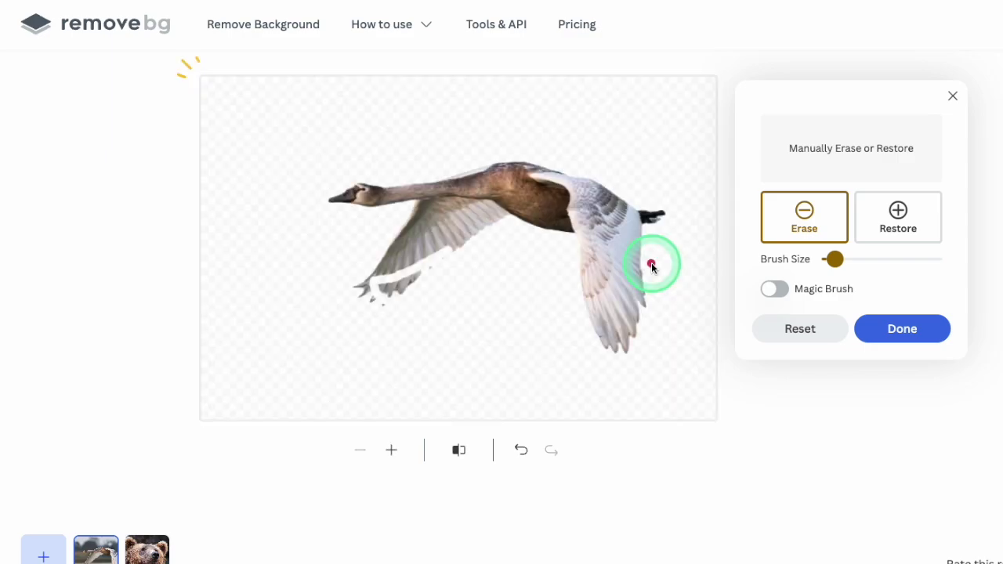
click(901, 328)
click(750, 148)
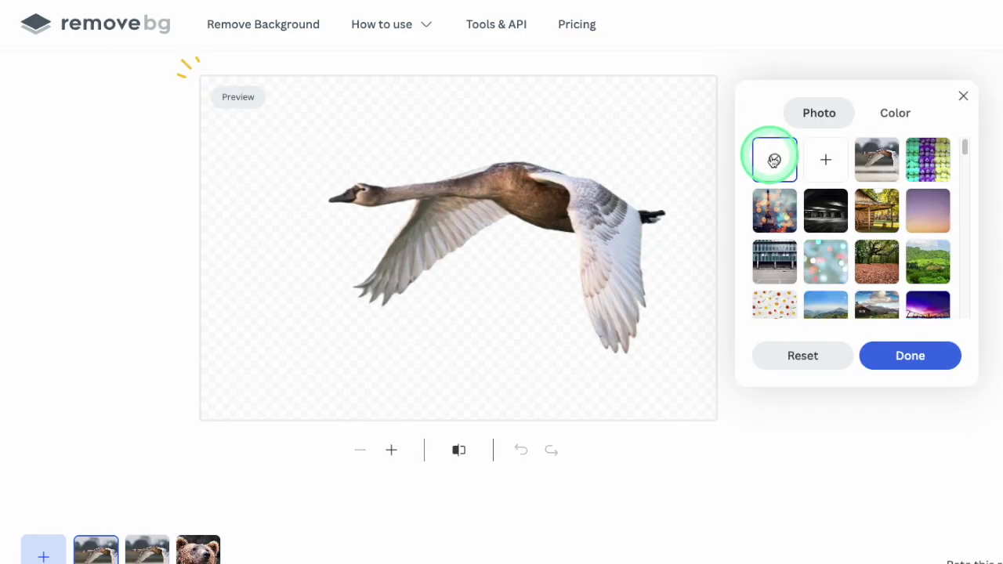
- Preview forest-leaves, bokeh and purple backgrounds, revert to transparent, and download the goose cutout
click(877, 262)
click(826, 264)
click(774, 160)
click(947, 102)
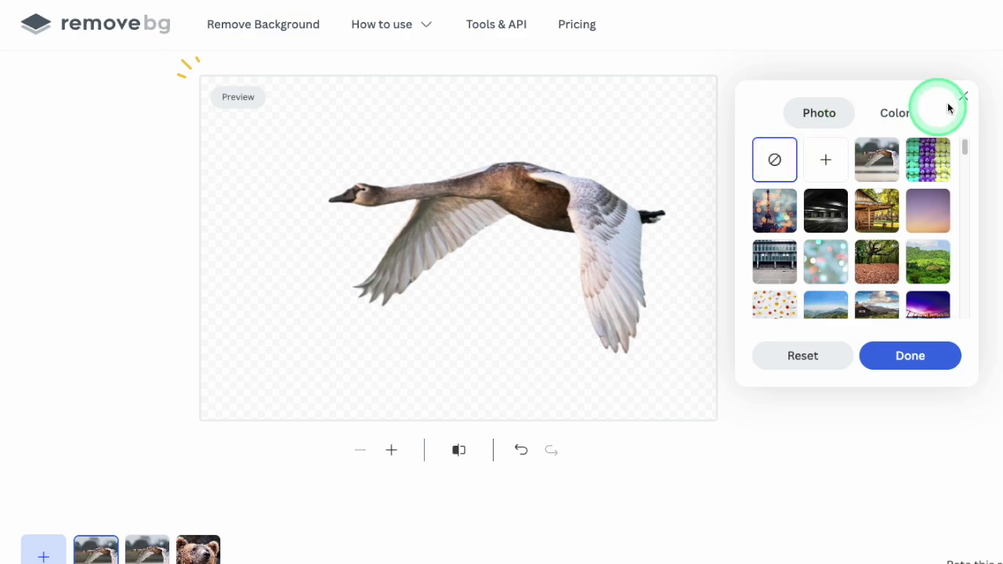
click(900, 116)
click(835, 213)
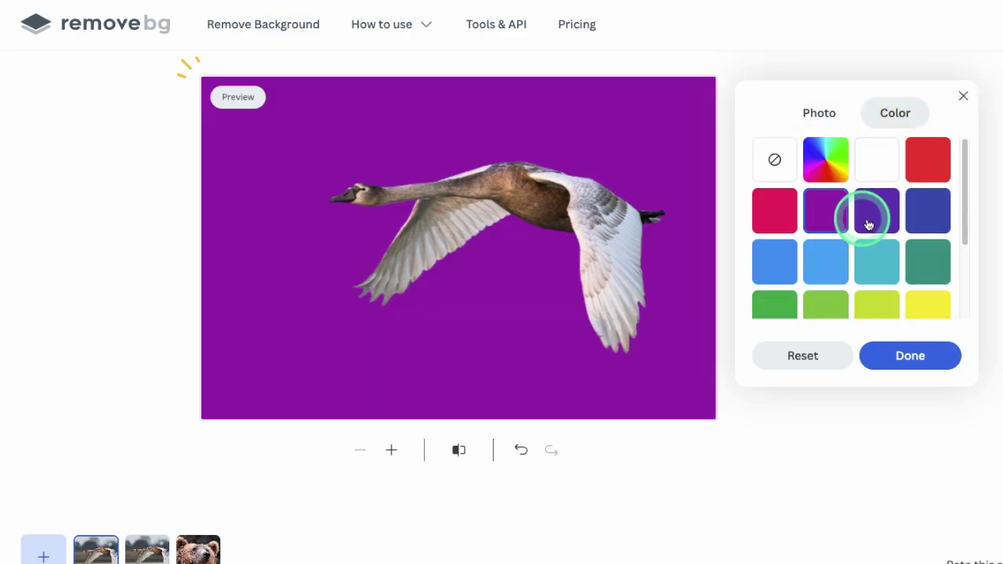
click(920, 114)
click(791, 278)
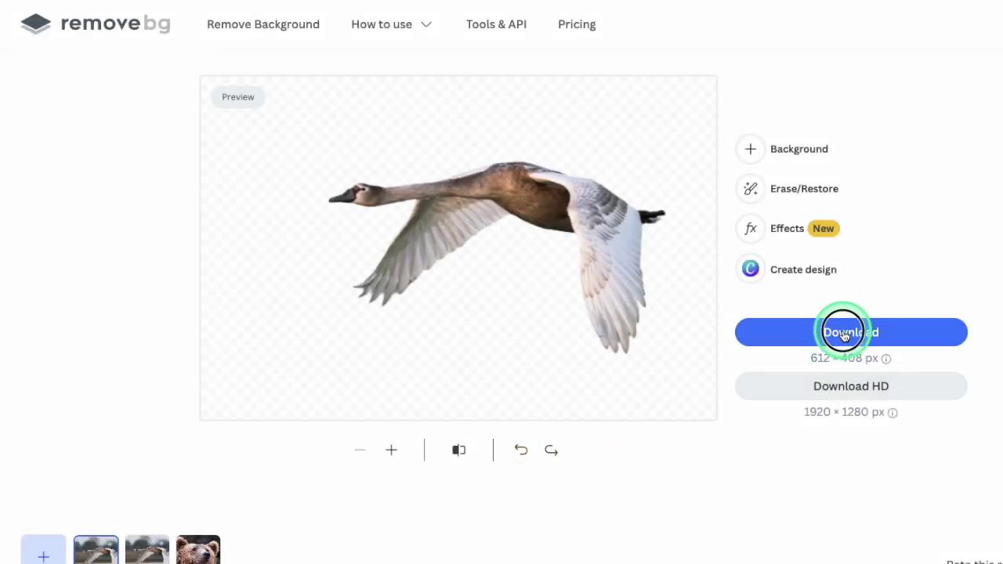
click(829, 340)
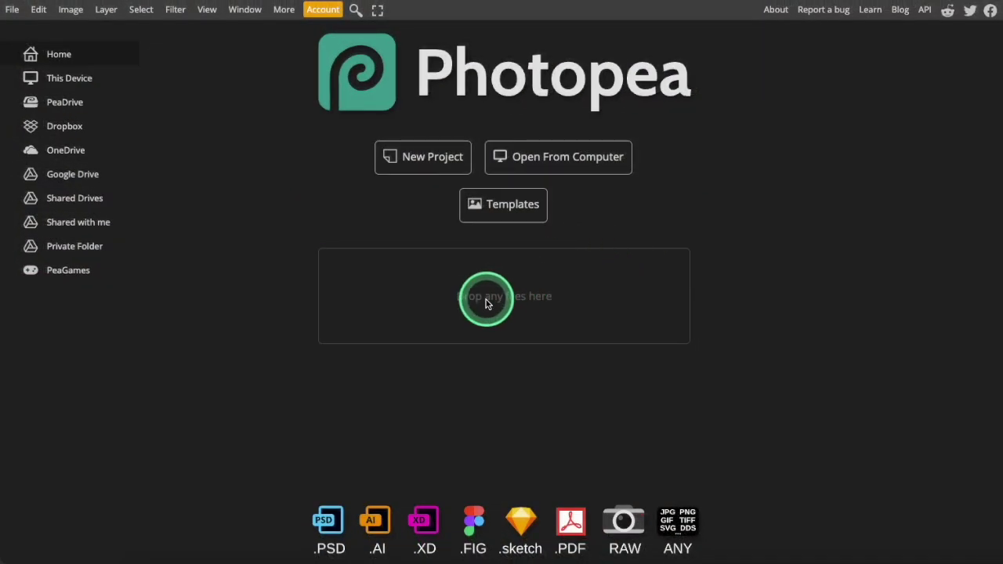
- Open grey-goose in Photopea and apply Select > Remove BG to mask out its background
click(585, 162)
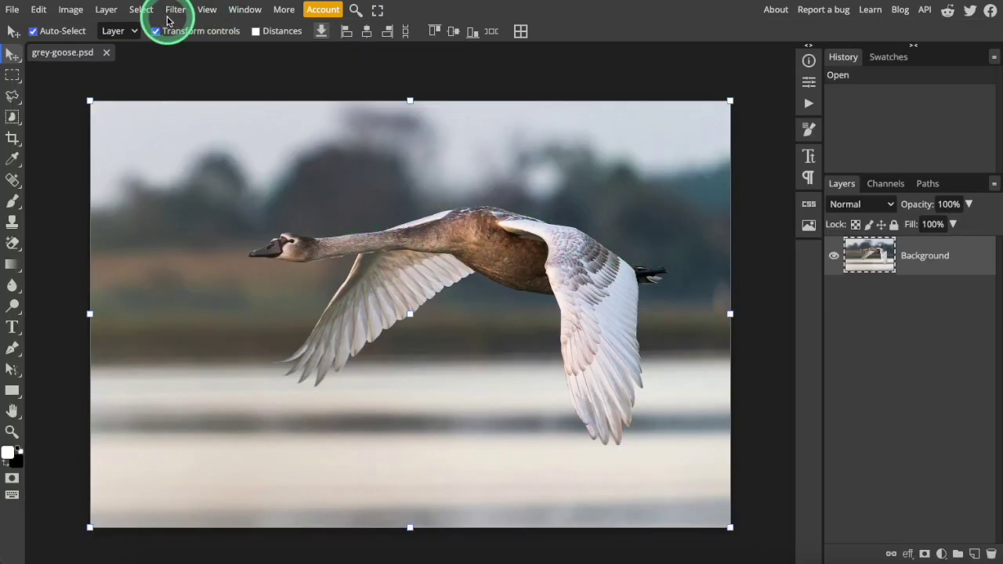
click(141, 11)
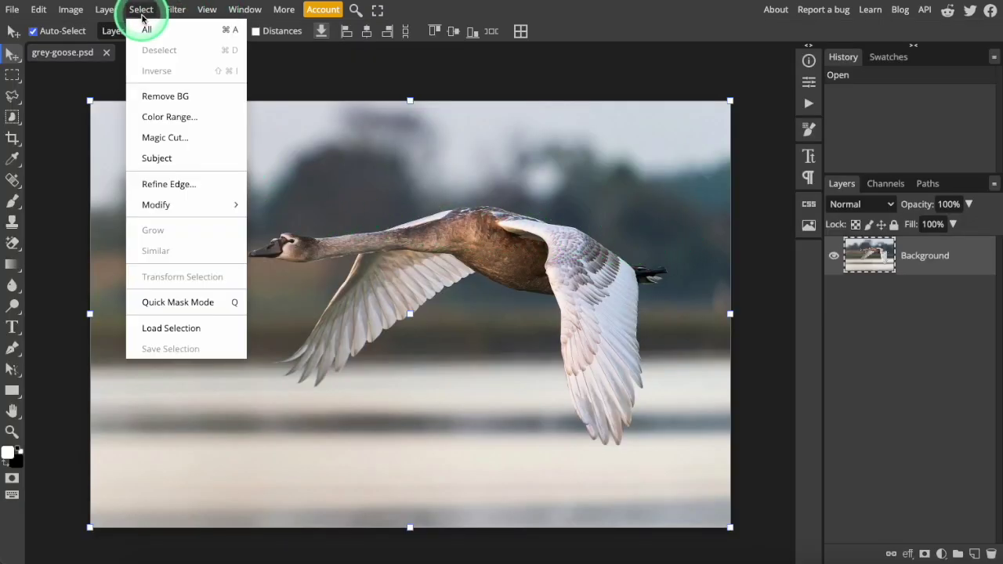
click(165, 96)
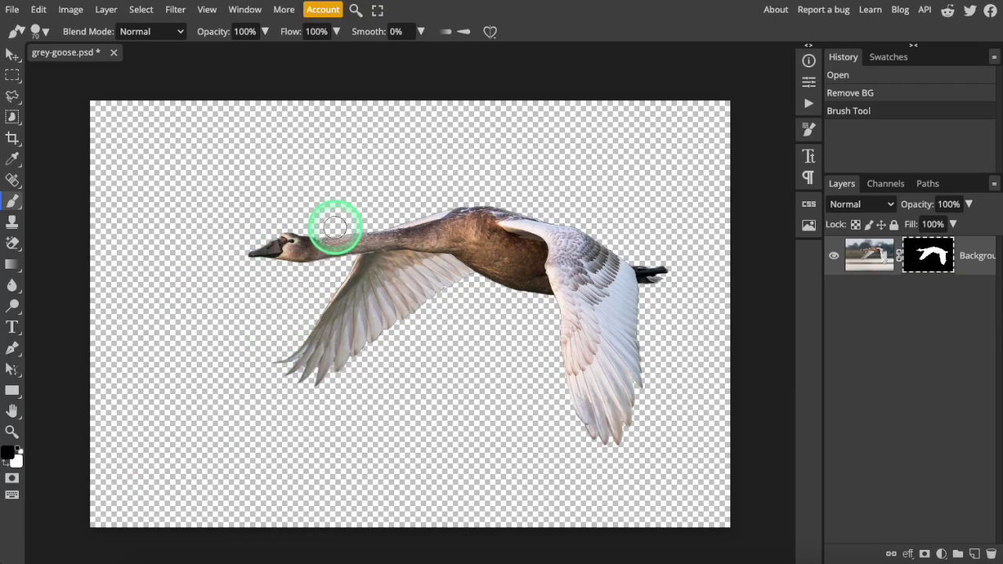
- Paint on the goose's layer mask, trying a neck stroke, then revealing background bands around the beak
click(331, 250)
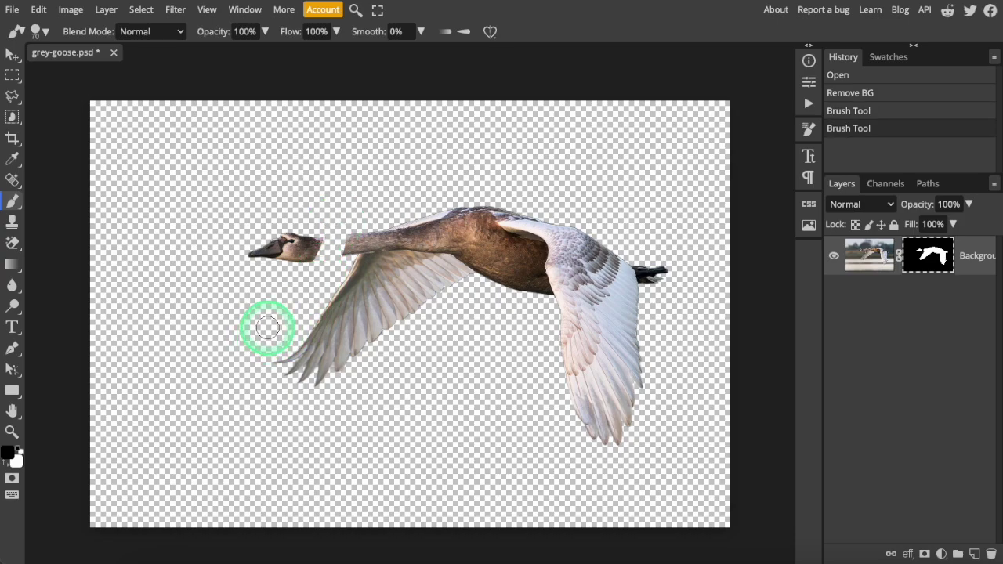
key(ctrl+z)
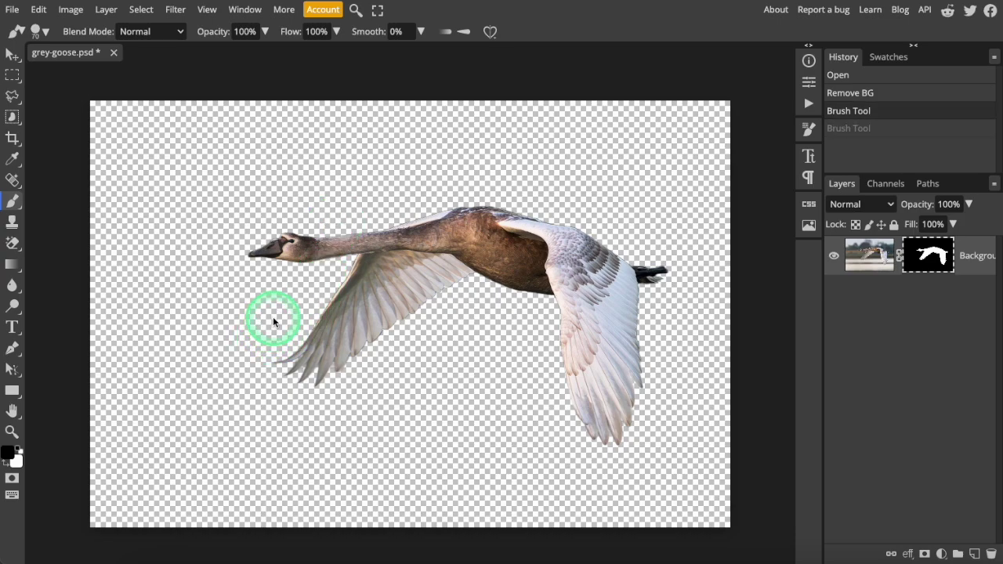
click(7, 466)
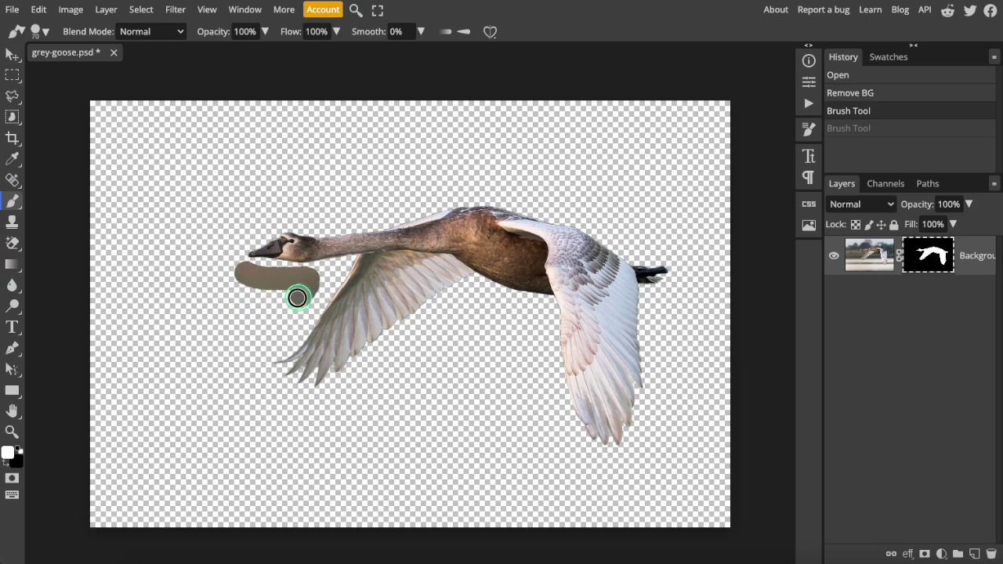
drag(297, 297, 232, 334)
mouse_move(231, 222)
mouse_down()
mouse_move(327, 200)
mouse_move(267, 188)
mouse_up()
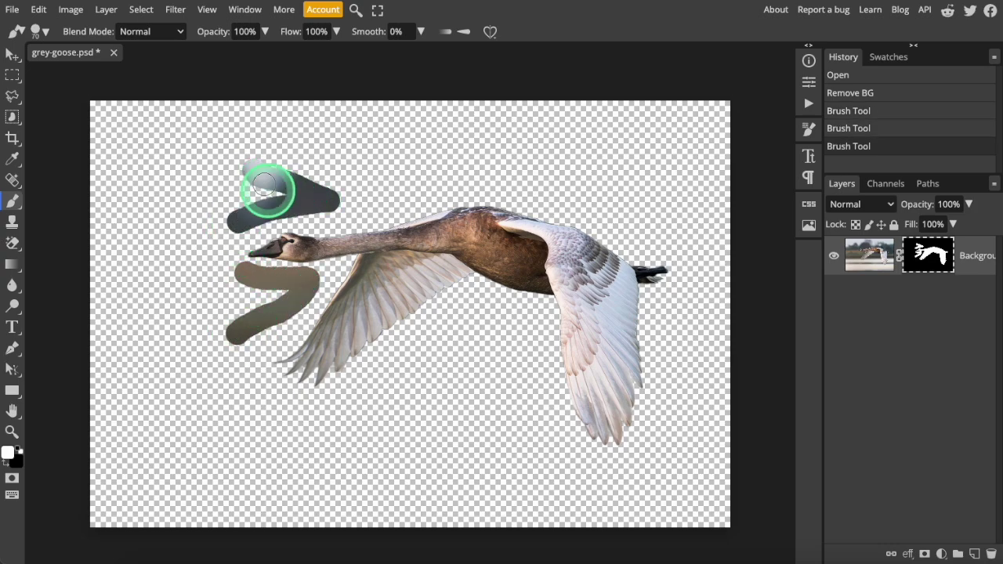
- Browse the Image, Adjustments, Layer, Select and Filter menus, then dismiss them
click(71, 10)
click(95, 53)
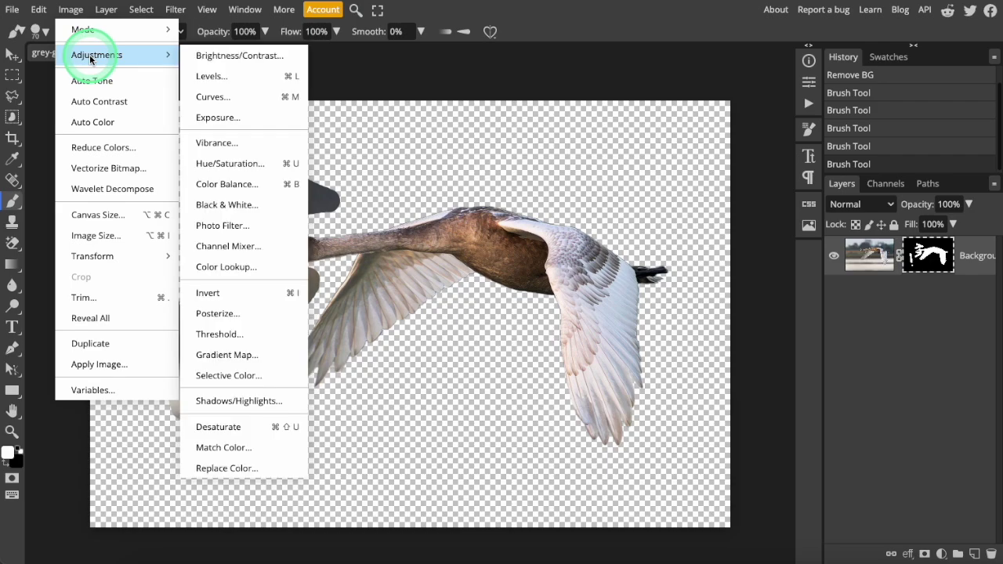
click(106, 9)
click(141, 9)
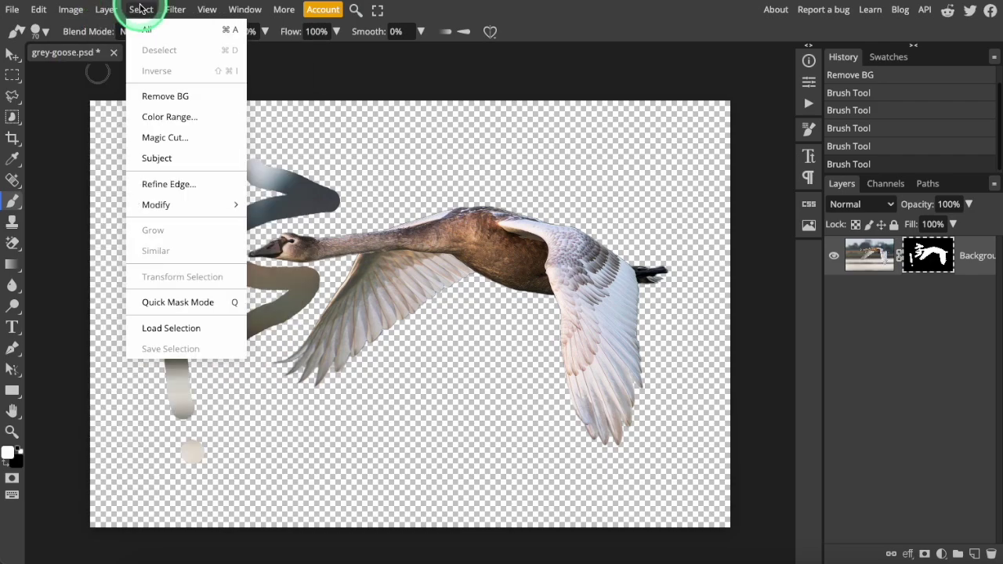
click(175, 10)
click(884, 306)
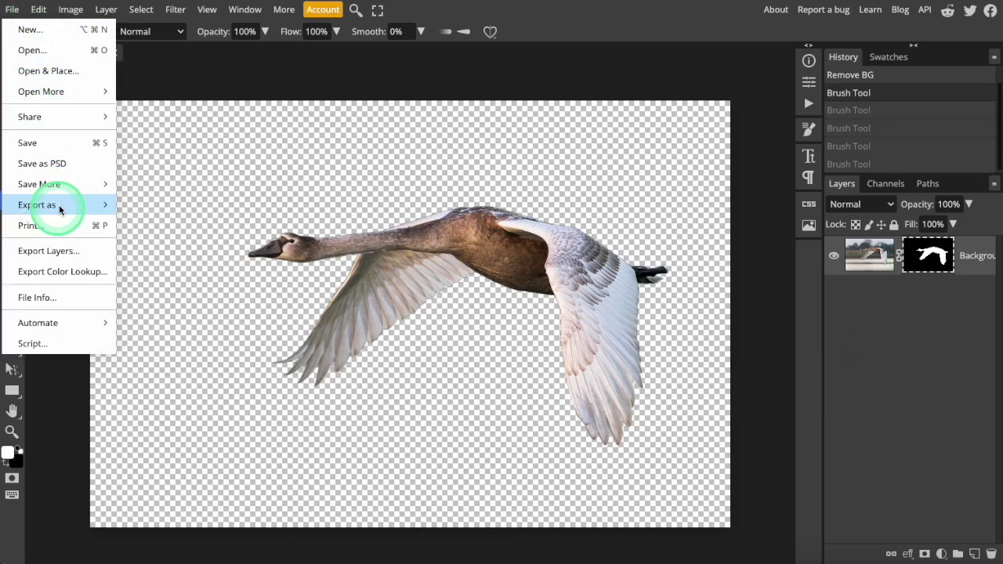
mouse_move(70, 206)
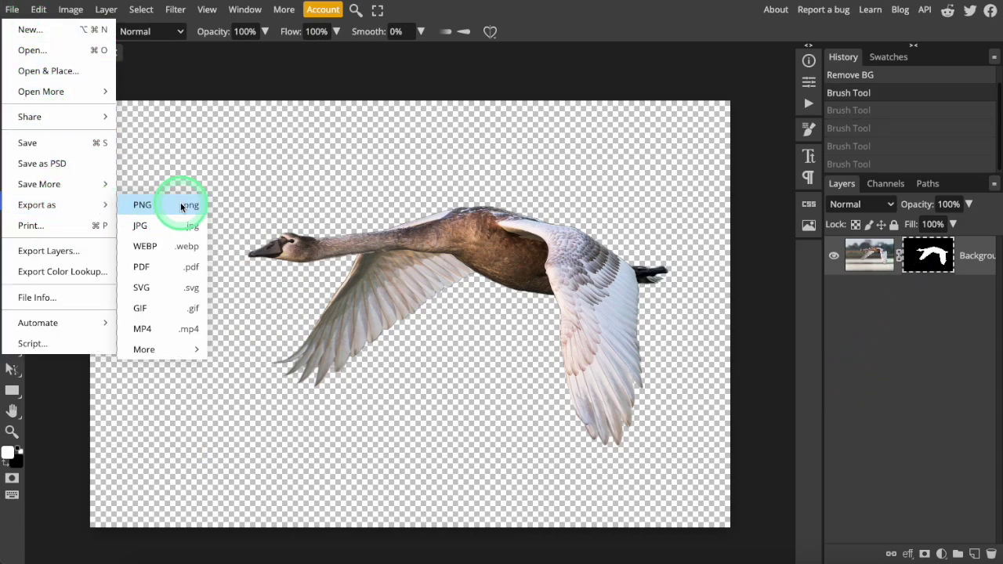
- Export the goose cutout as a 1920×1280 transparent PNG named grey-goose
click(141, 205)
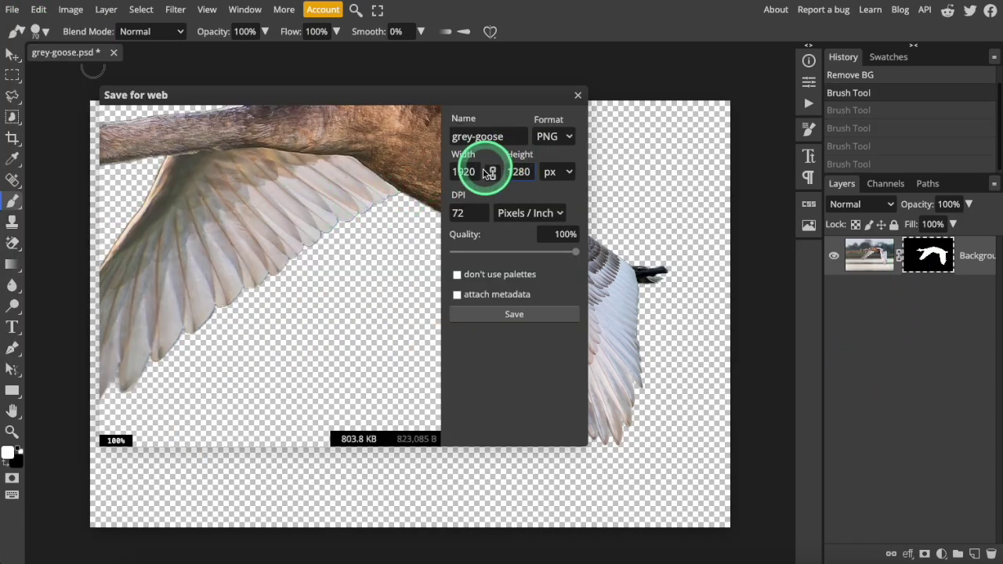
click(517, 316)
click(11, 9)
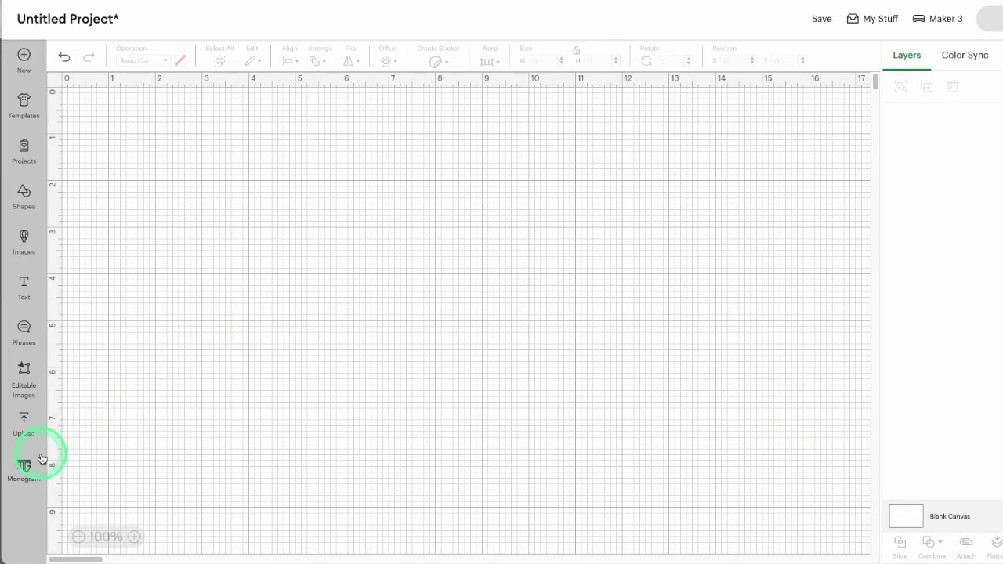
- Upload the goose photo to Cricut, auto-remove its background, and apply the cutout
click(25, 423)
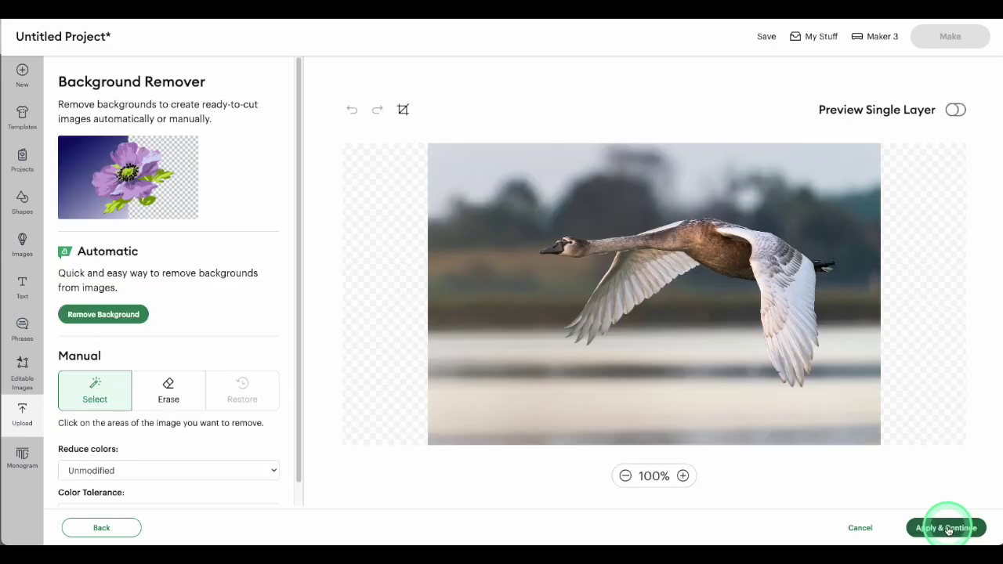
click(458, 164)
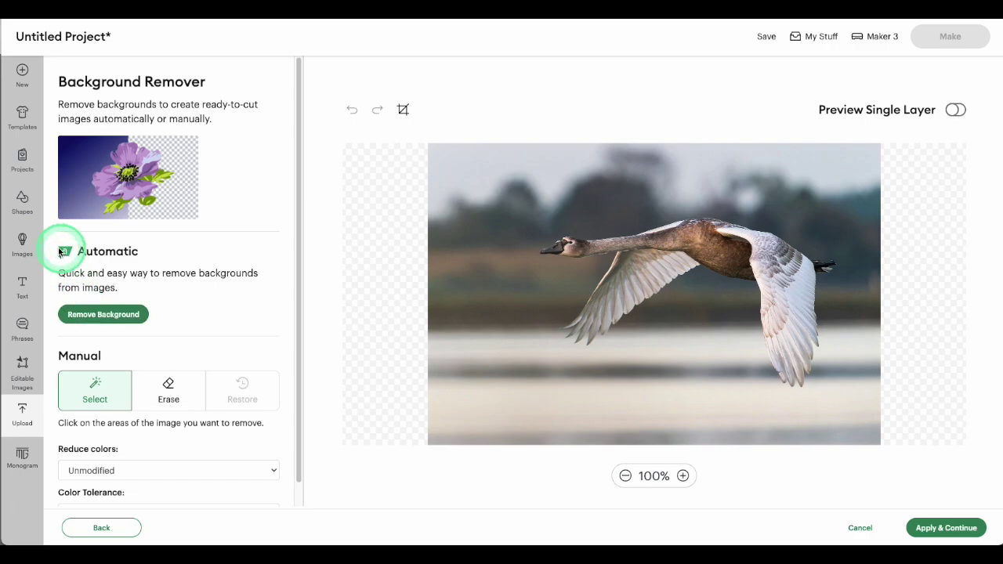
click(84, 314)
click(248, 386)
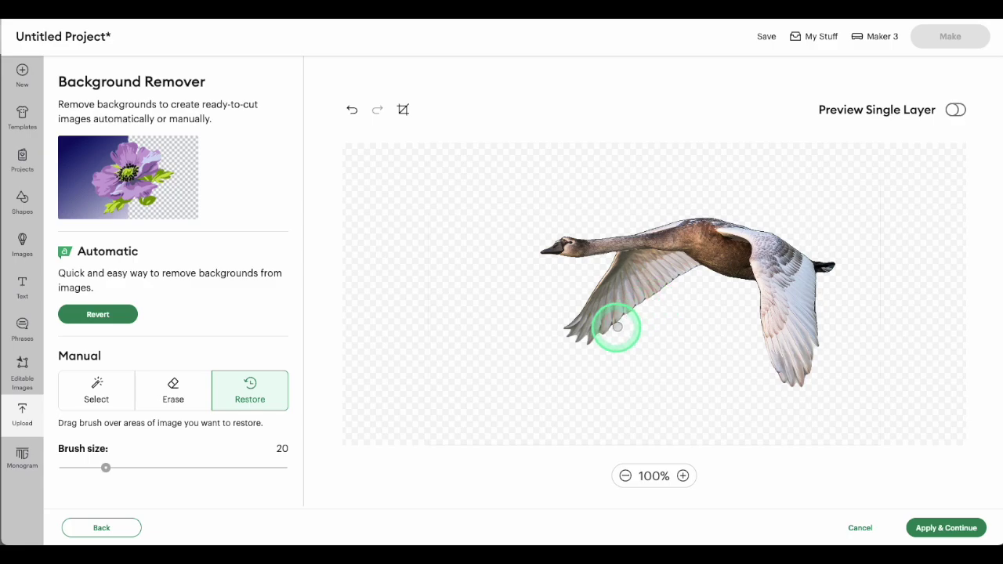
click(941, 527)
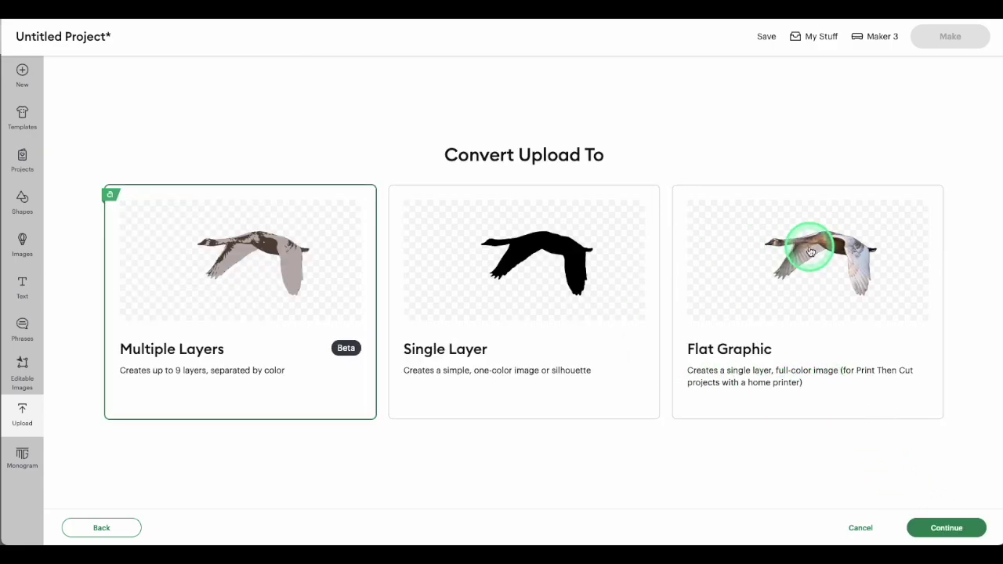
- Add the goose as a Print Then Cut flat graphic and drag it toward the canvas centre
click(811, 251)
click(938, 526)
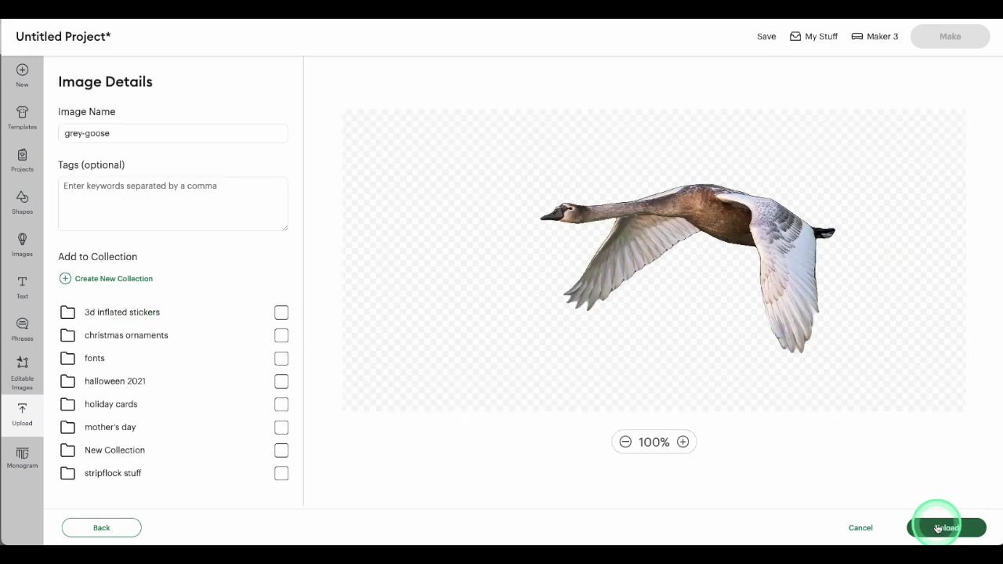
click(944, 528)
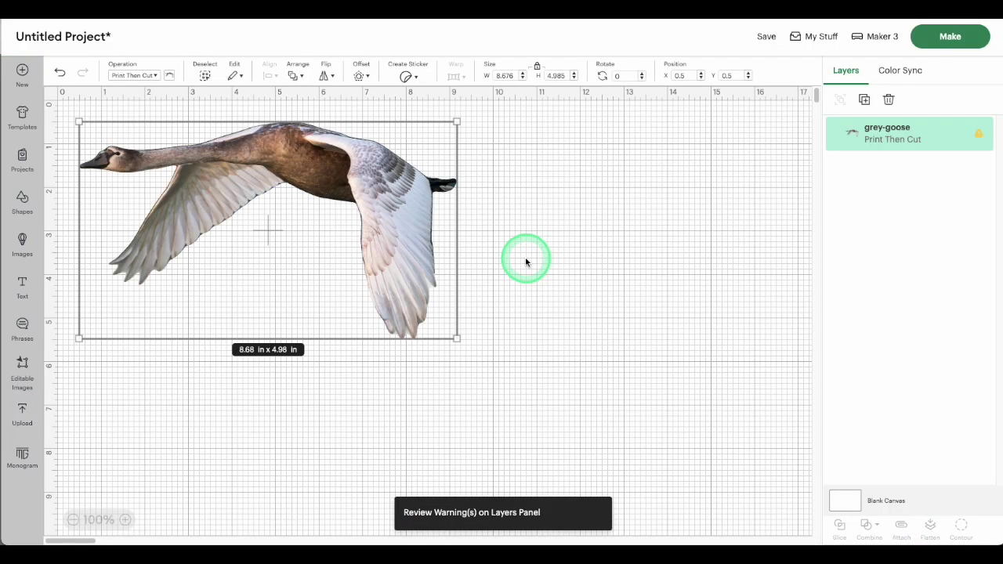
drag(353, 196, 516, 253)
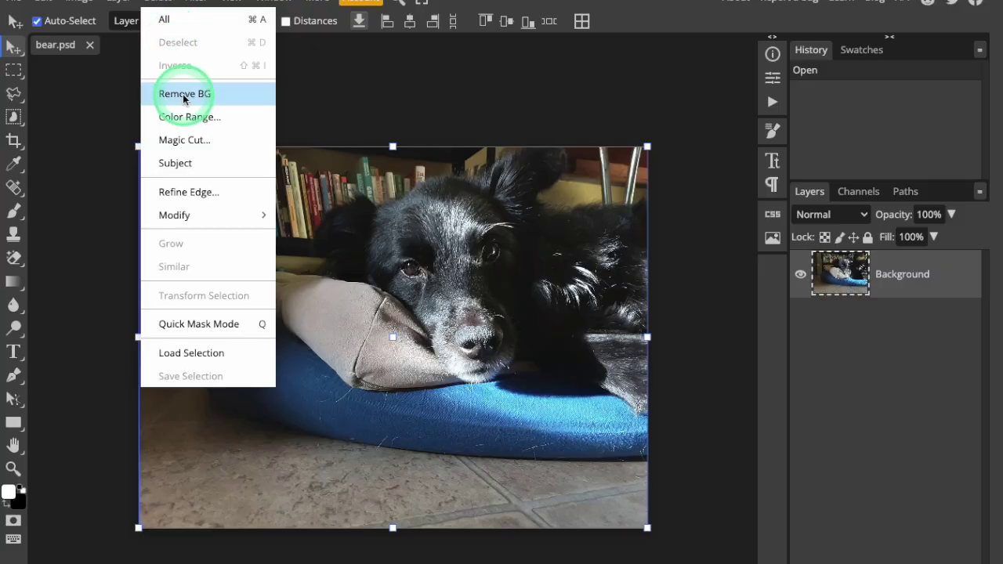
- Run Select > Remove BG on the dog-on-pillow photo in bear.psd
click(184, 94)
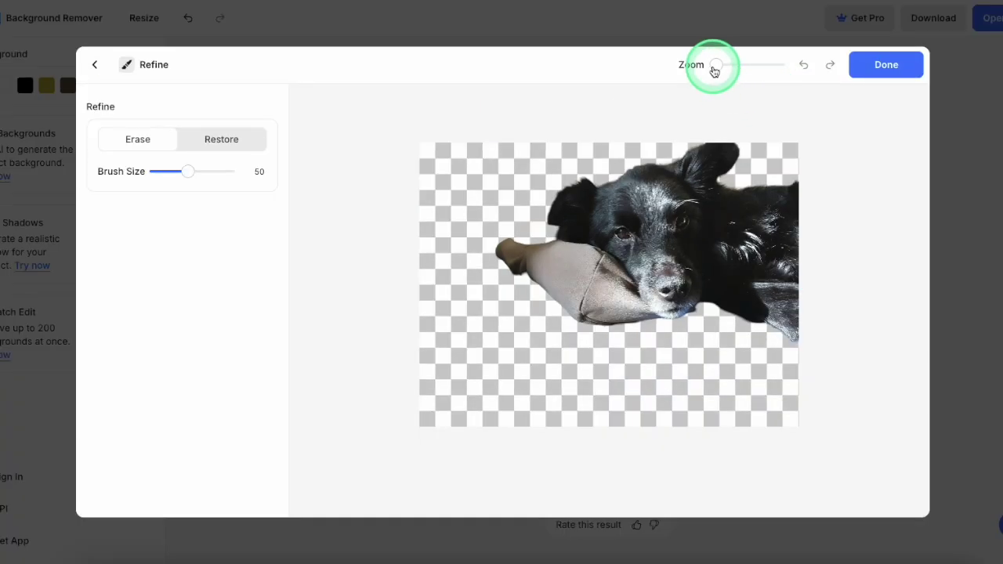
- Zoom in on the dog cutout, erase the stray paw, and download at Standard Quality
drag(712, 66, 753, 64)
mouse_move(547, 214)
mouse_down()
mouse_move(567, 274)
mouse_move(607, 239)
mouse_move(606, 312)
mouse_move(623, 306)
mouse_move(625, 215)
mouse_up()
click(886, 64)
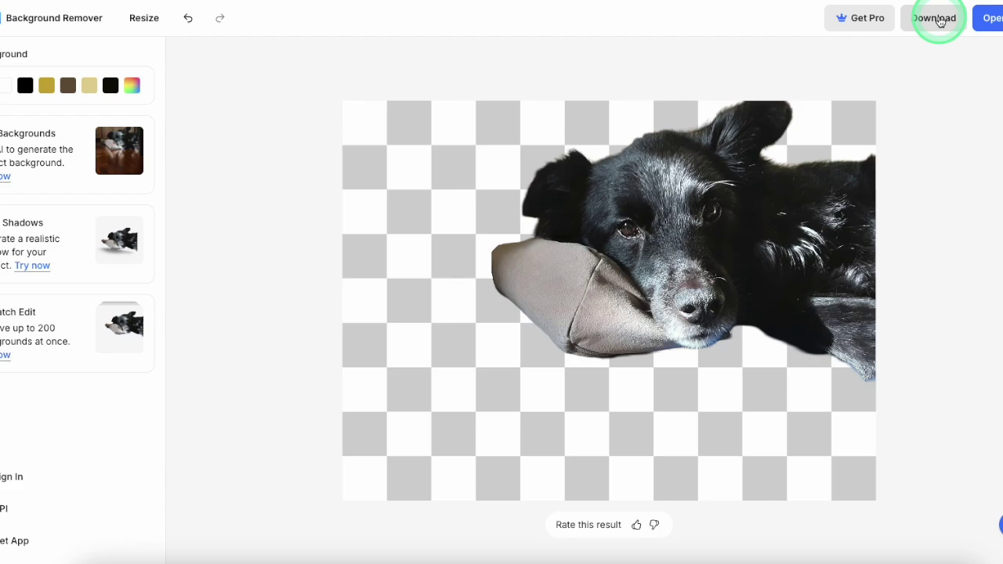